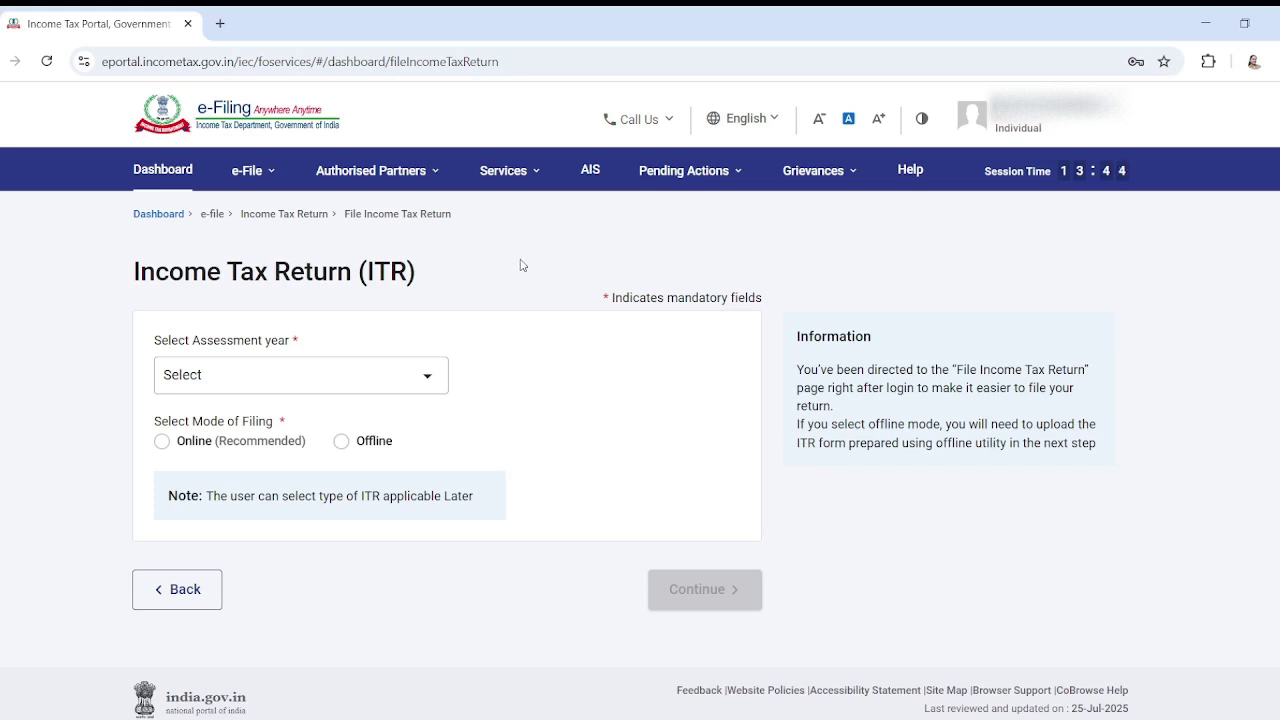
Step: Start a new request to register as a representative assessee
left_click(420, 172)
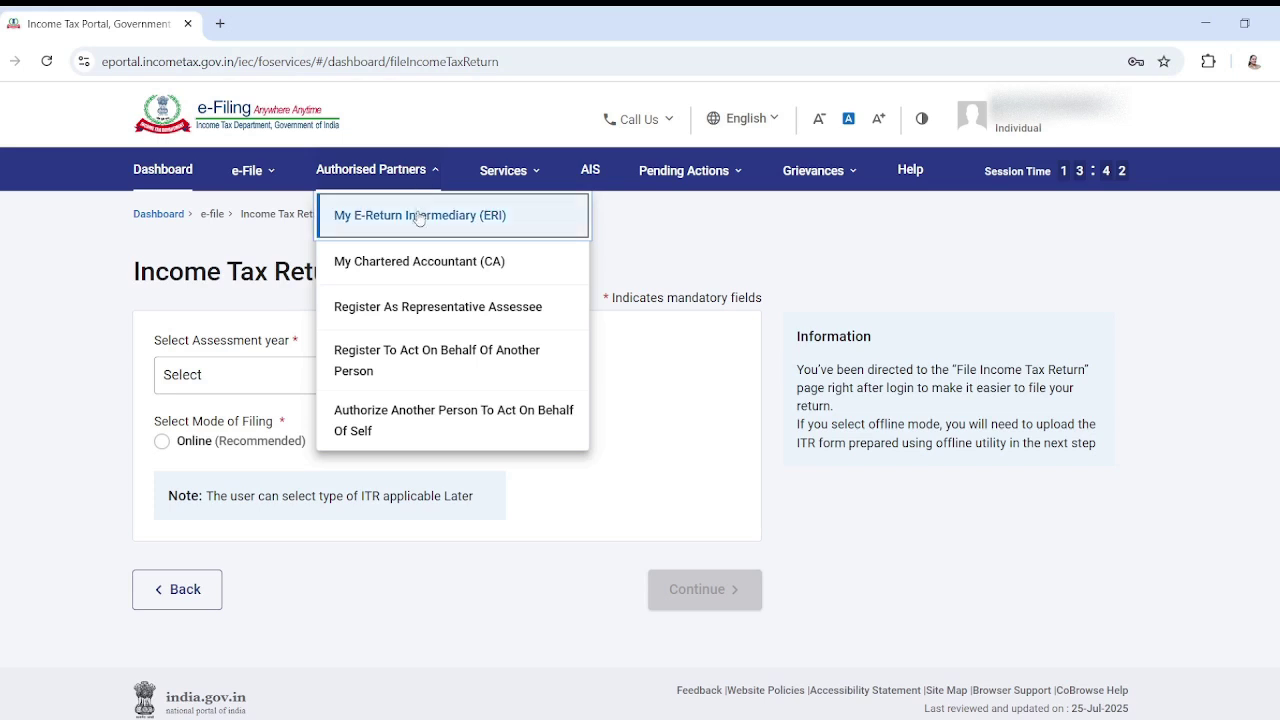
left_click(453, 320)
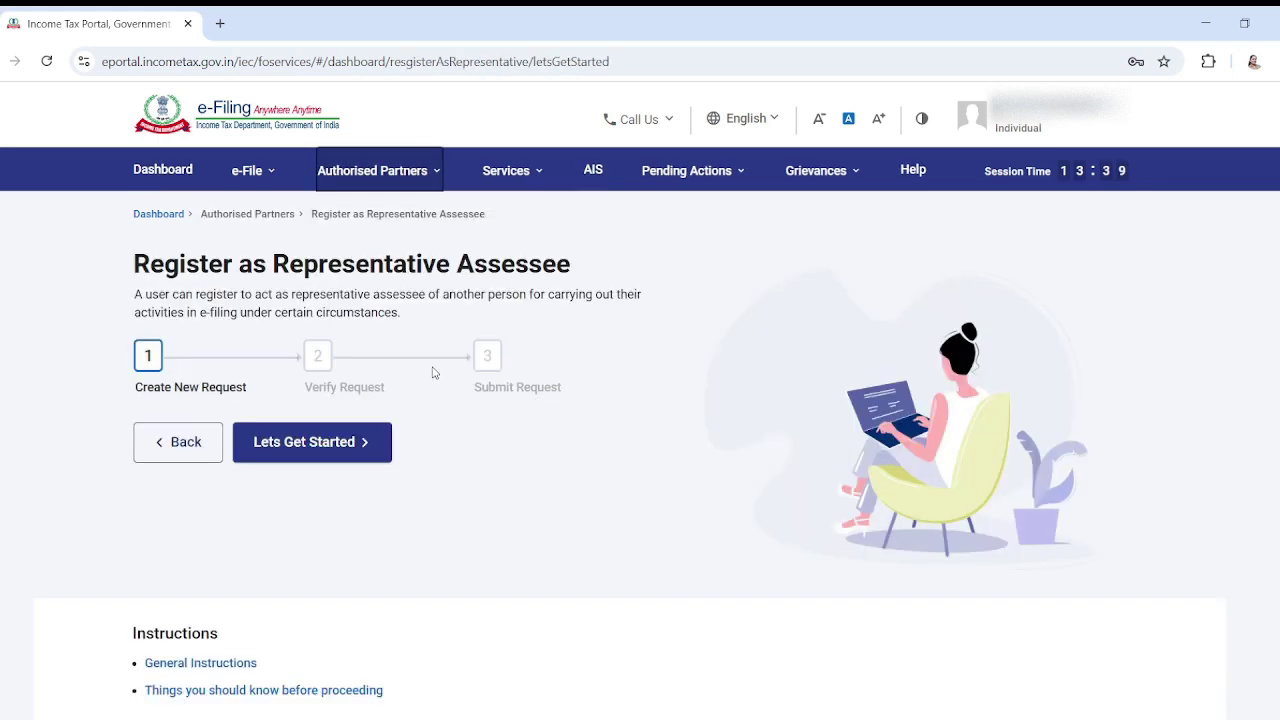
left_click(359, 450)
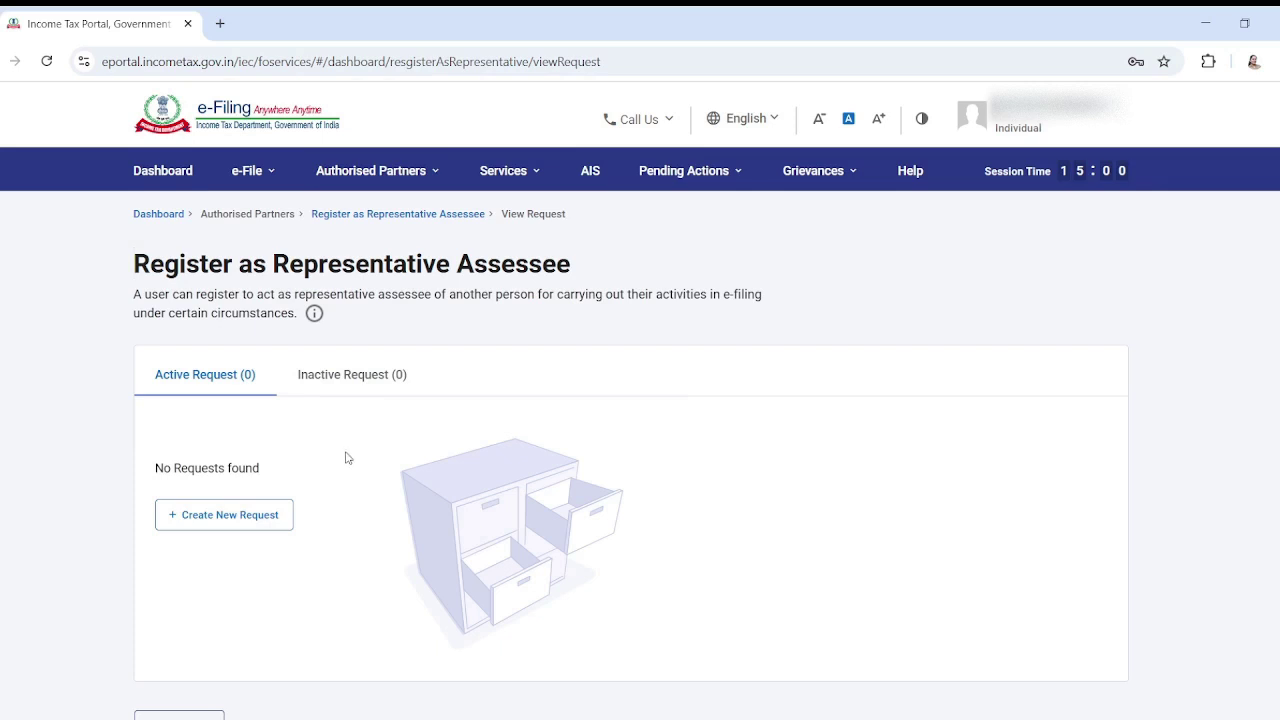
scroll(329, 503, "down", 2)
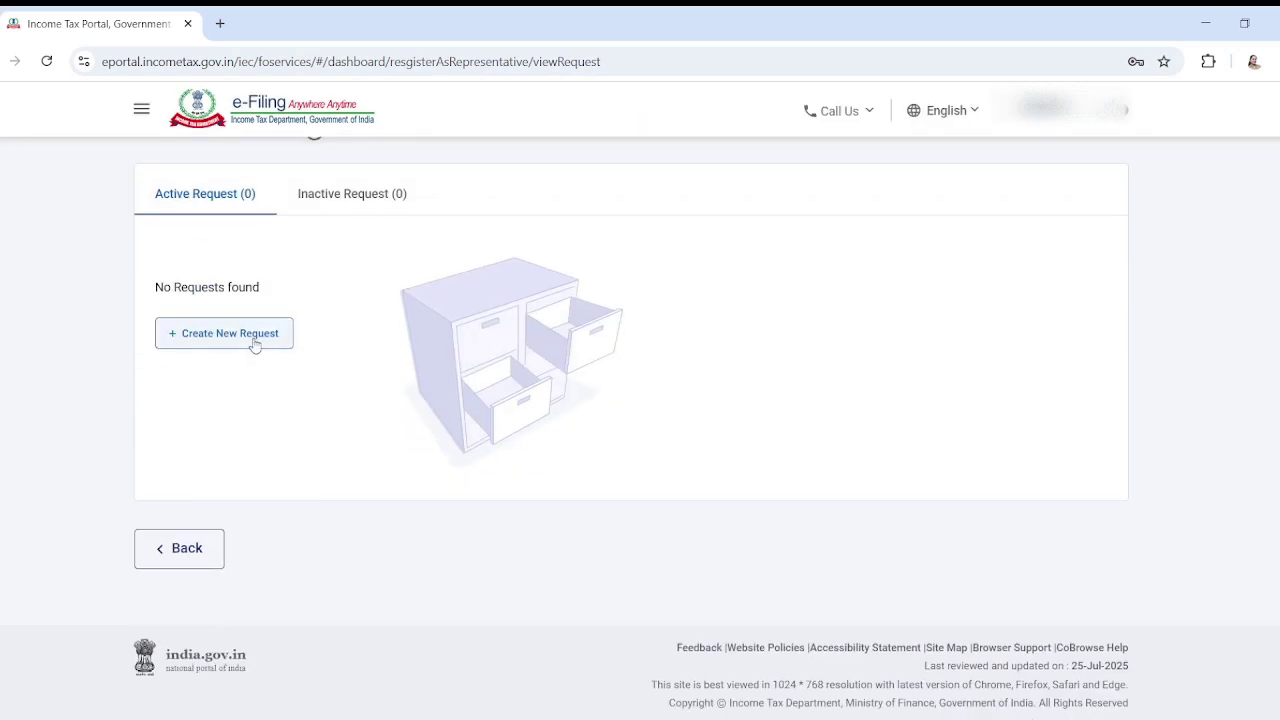
left_click(255, 343)
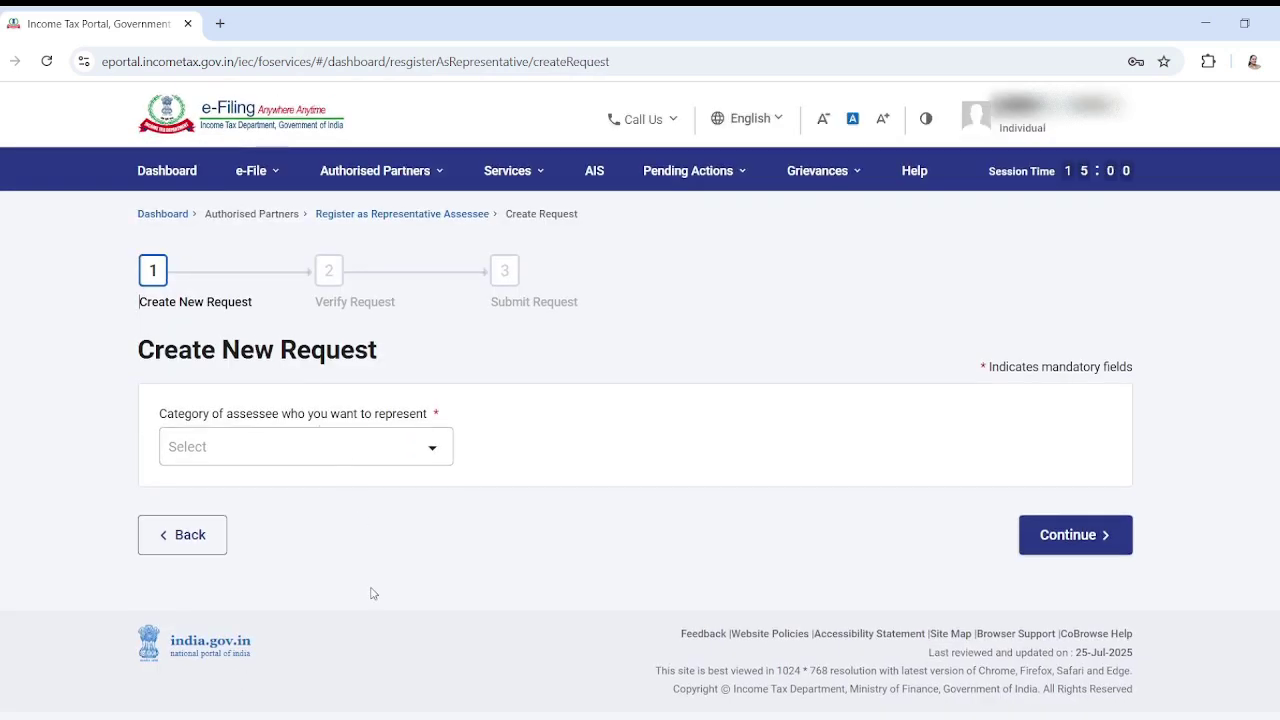
Step: Choose Deceased (Legal Heir) as the category of assessee to represent and fill in the deceased's PAN and date of death
left_click(348, 447)
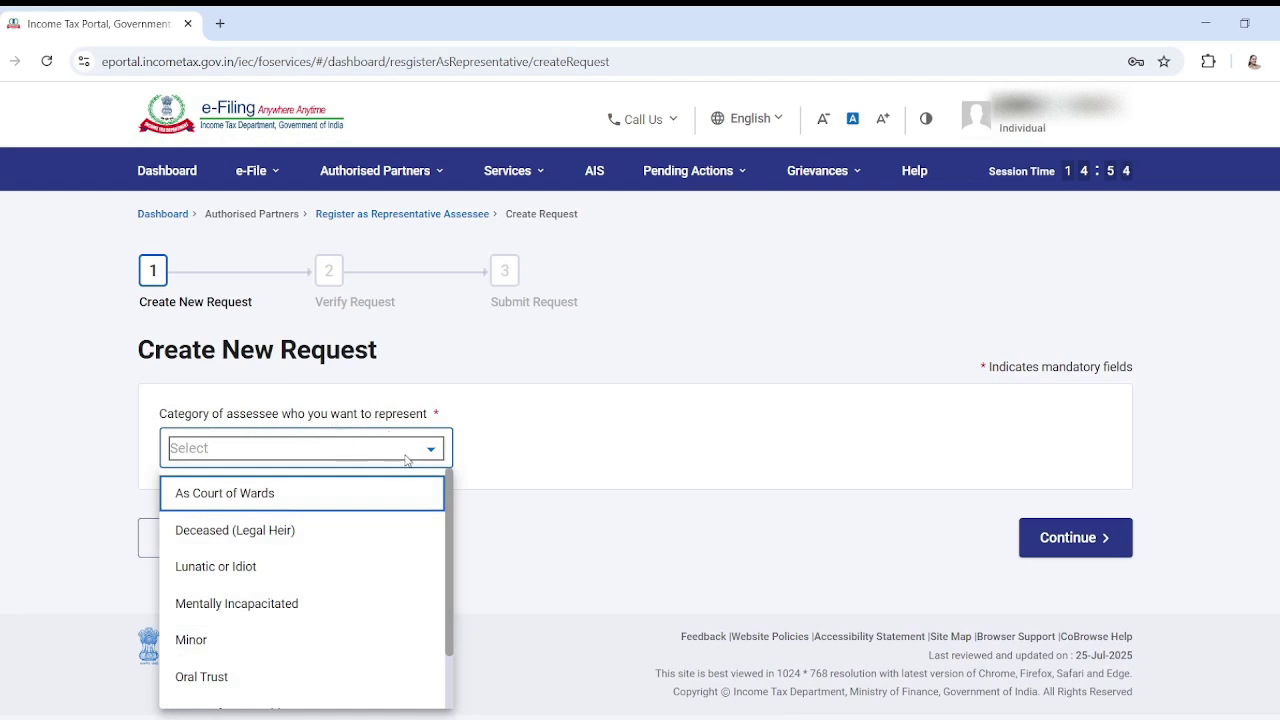
left_click(267, 539)
scroll(419, 576, "down", 2)
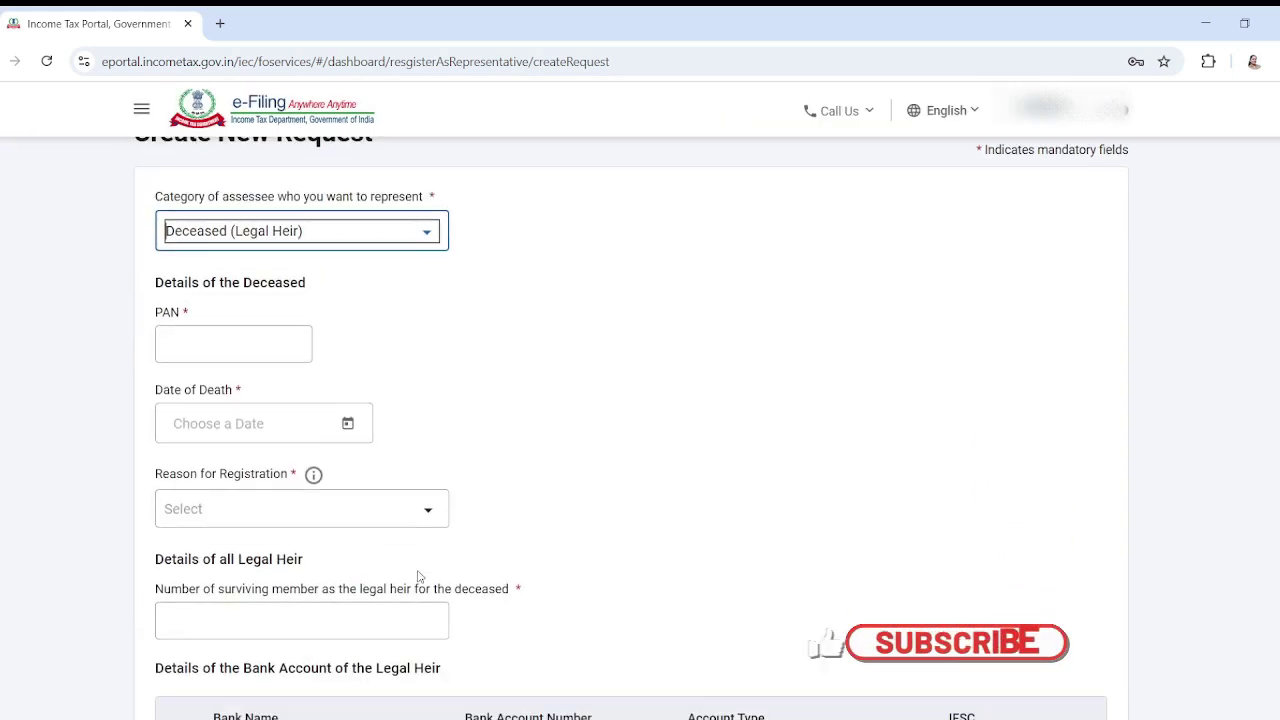
left_click(229, 349)
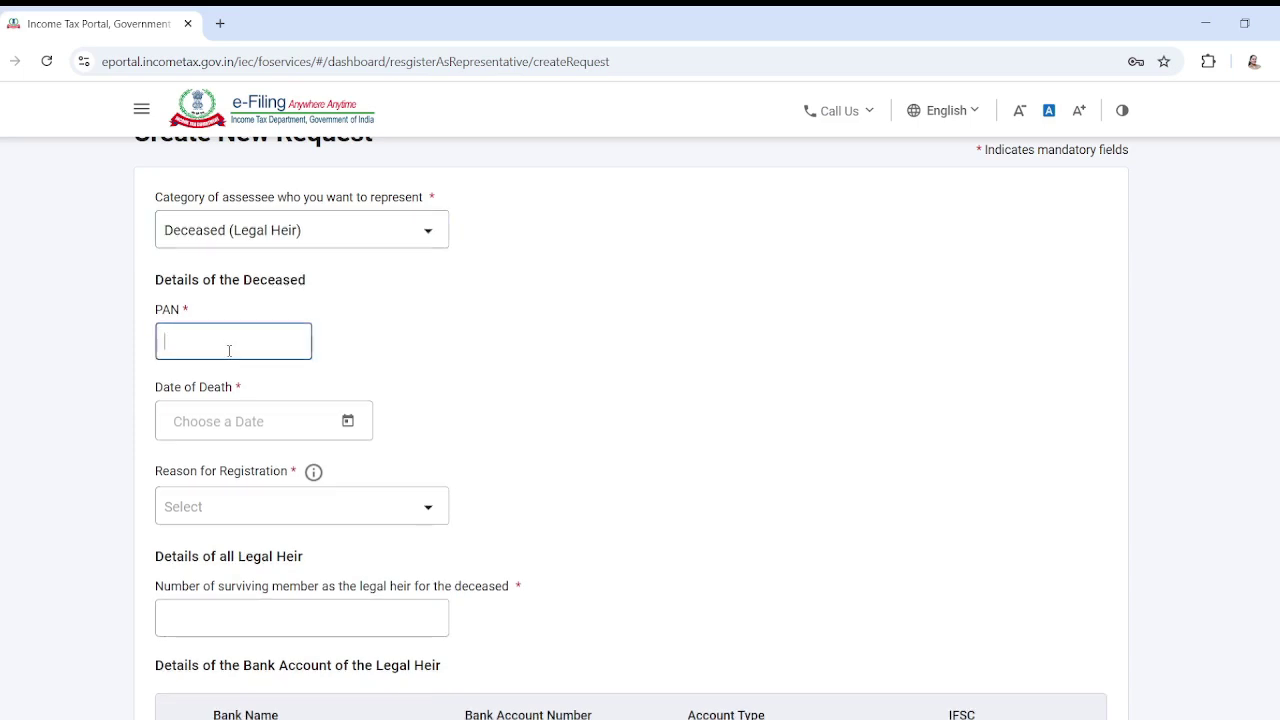
scroll(243, 357, "down", 1)
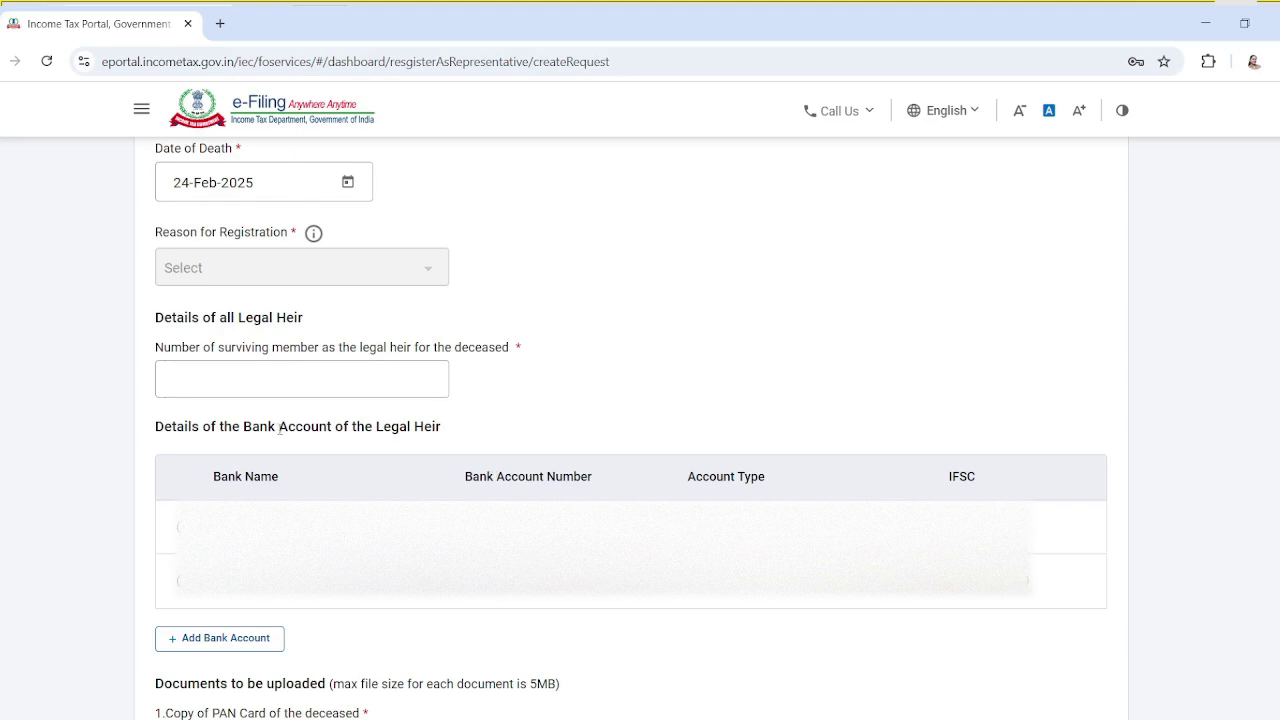
Step: Set the number of surviving members as legal heir for the deceased to 1
left_click_drag(189, 318, 314, 324)
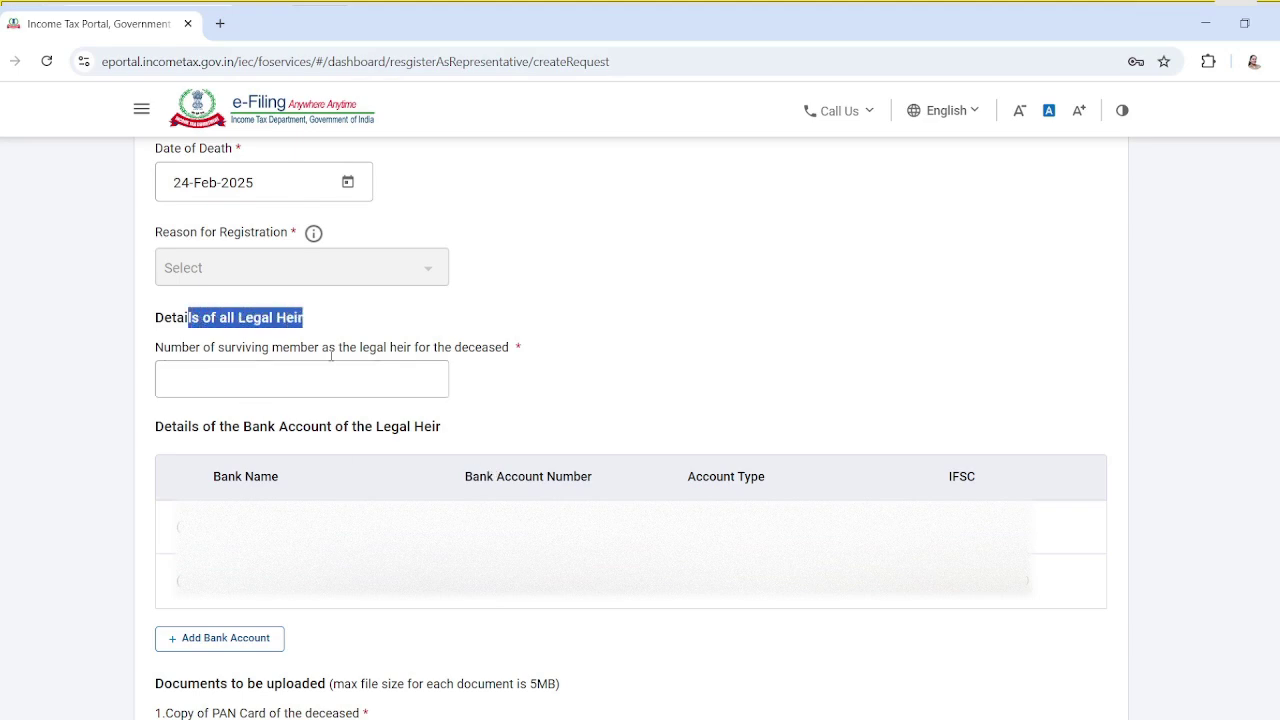
left_click(373, 388)
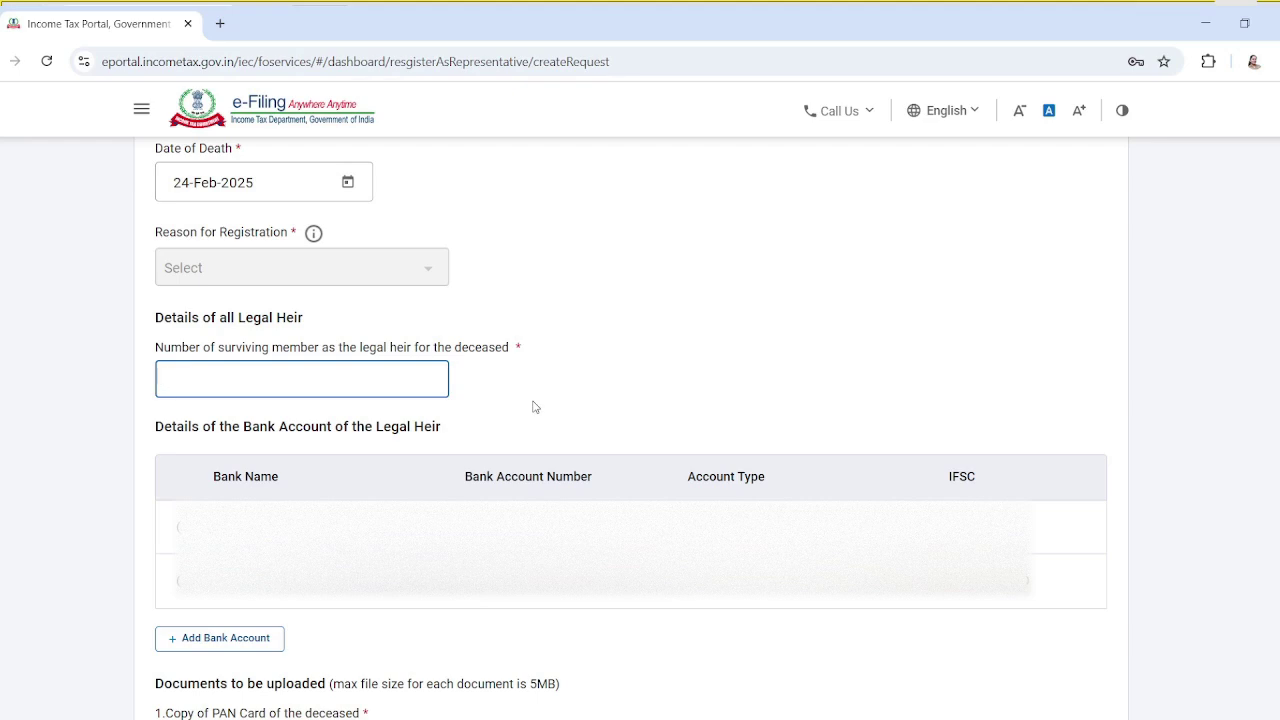
type("1")
left_click(697, 378)
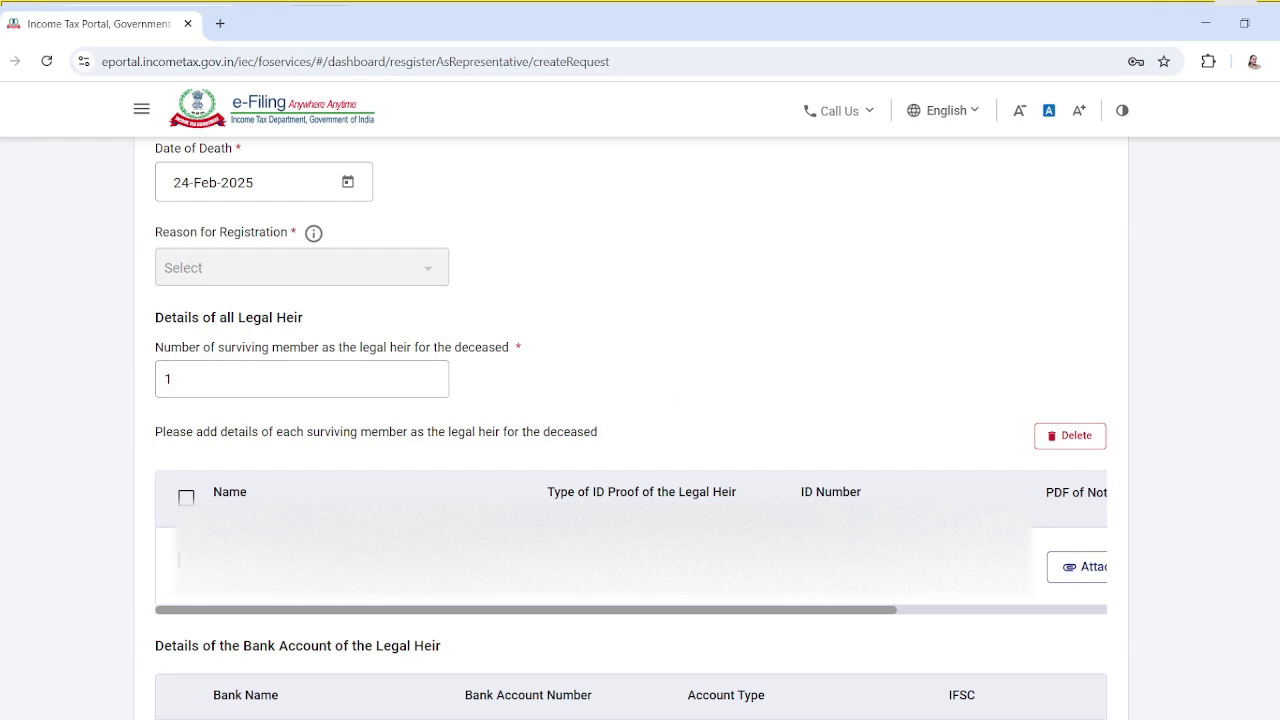
scroll(343, 500, "down", 1)
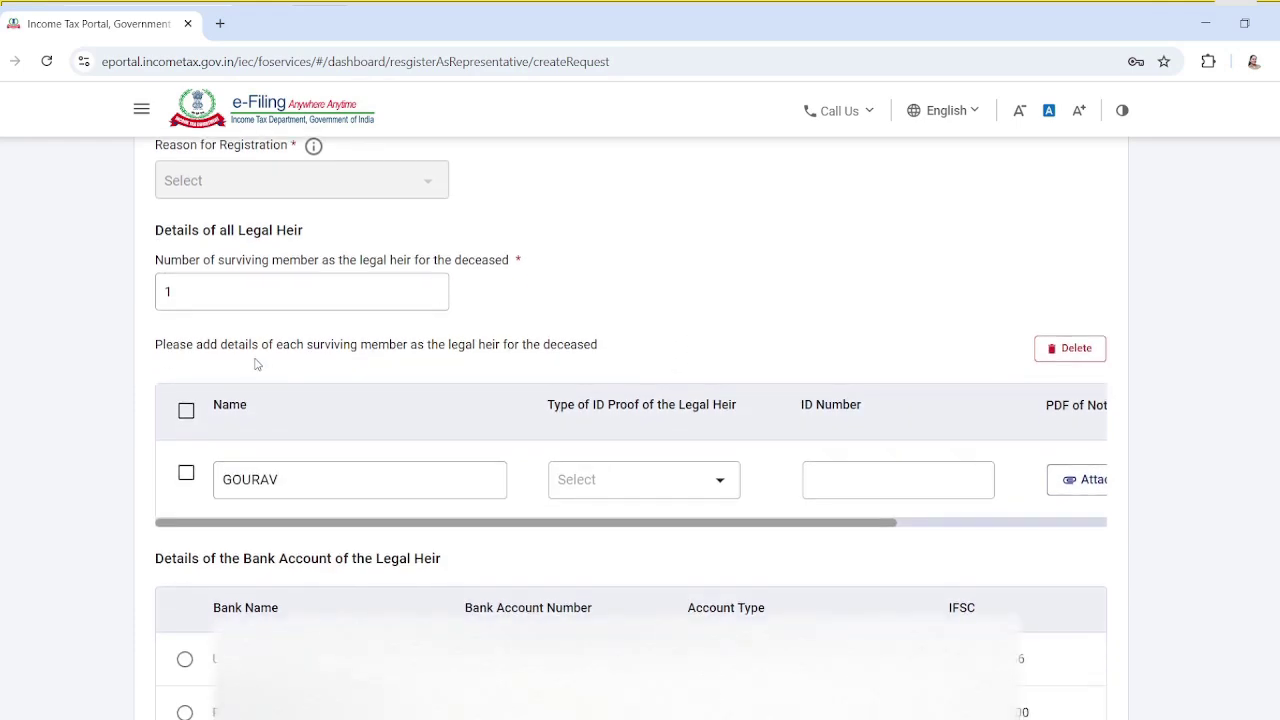
Step: Select PAN as the type of ID proof for the surviving legal heir and activate the ID number field
left_click_drag(197, 346, 611, 344)
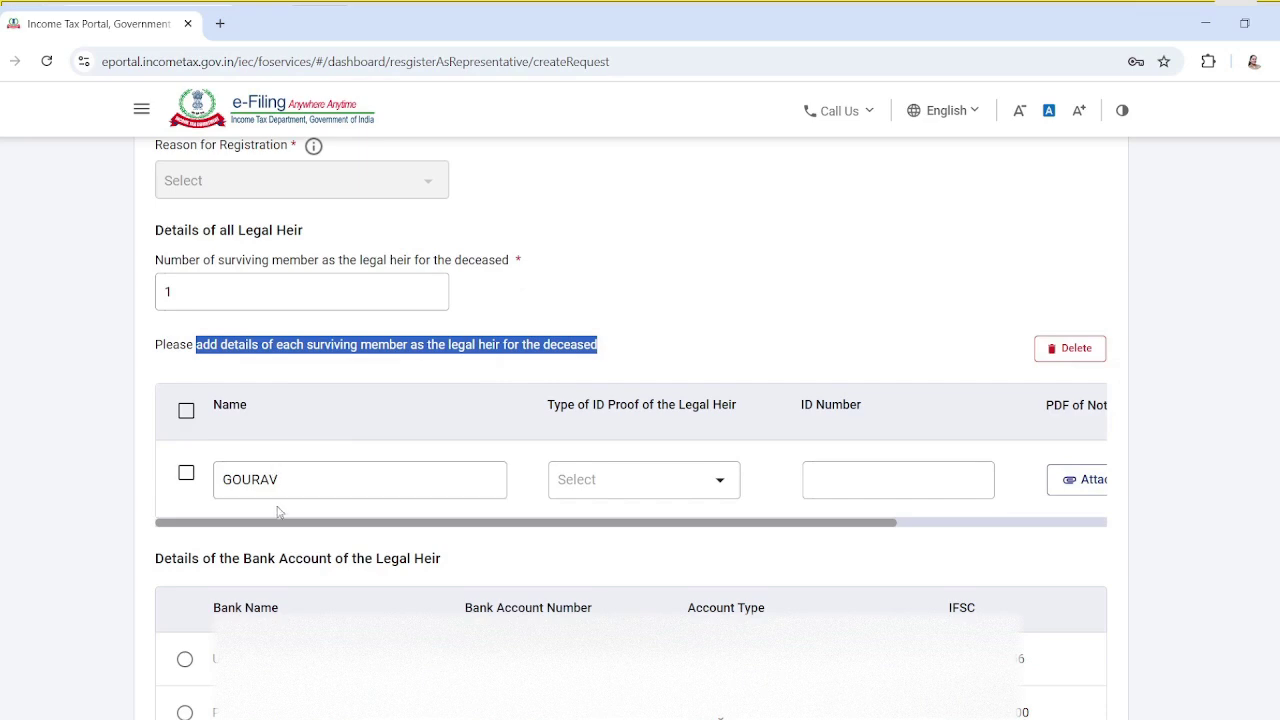
mouse_move(306, 528)
left_mouse_down()
mouse_move(366, 528)
mouse_move(286, 528)
left_mouse_up()
left_click(719, 482)
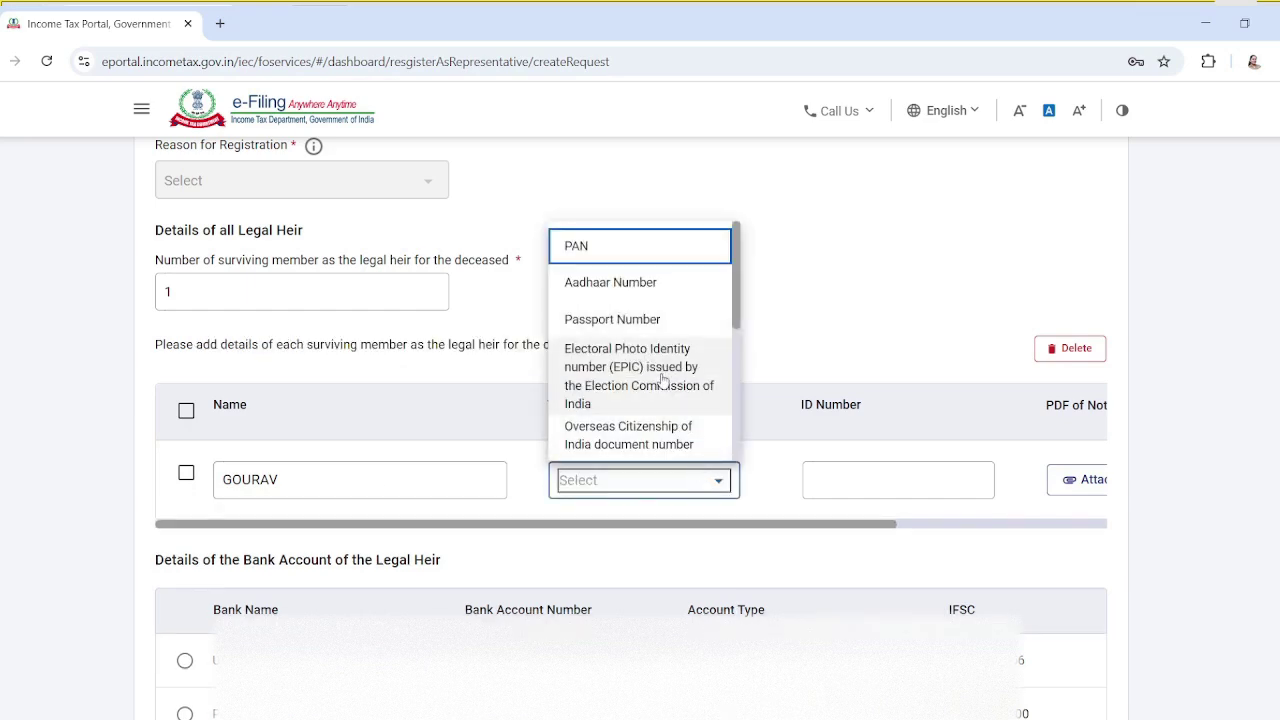
scroll(663, 390, "down", 3)
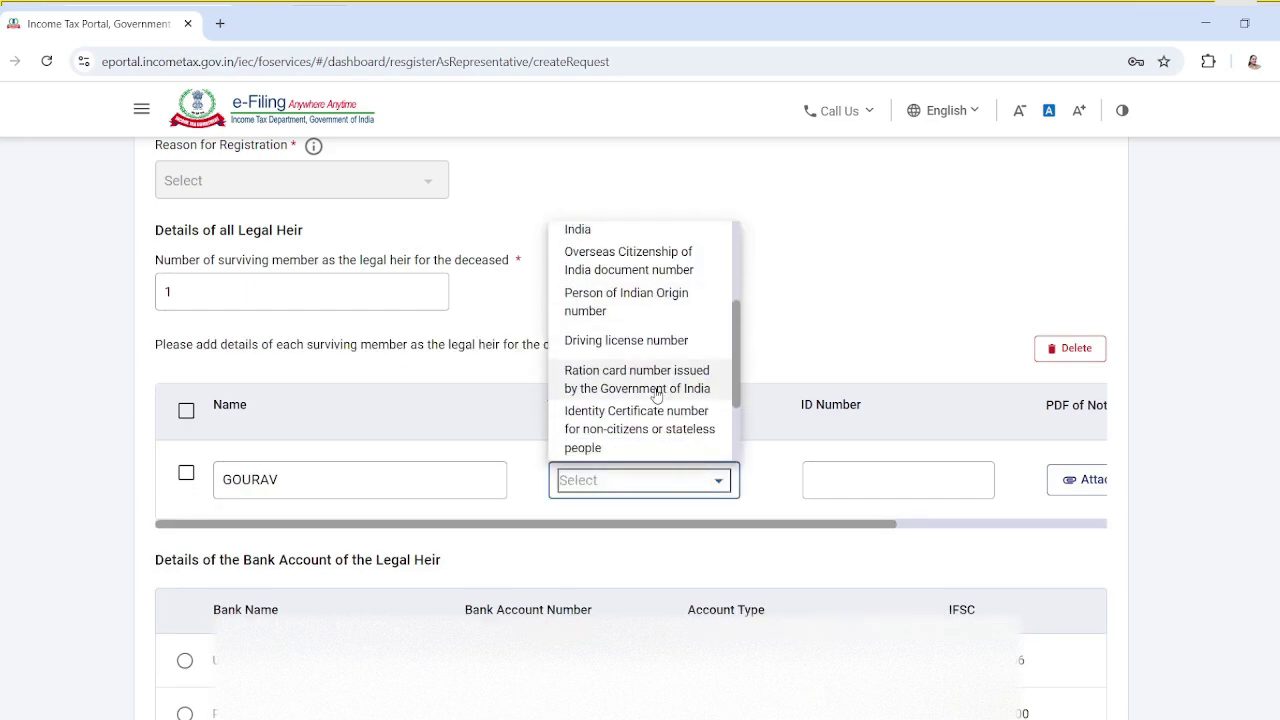
scroll(664, 438, "down", 2)
scroll(667, 435, "up", 3)
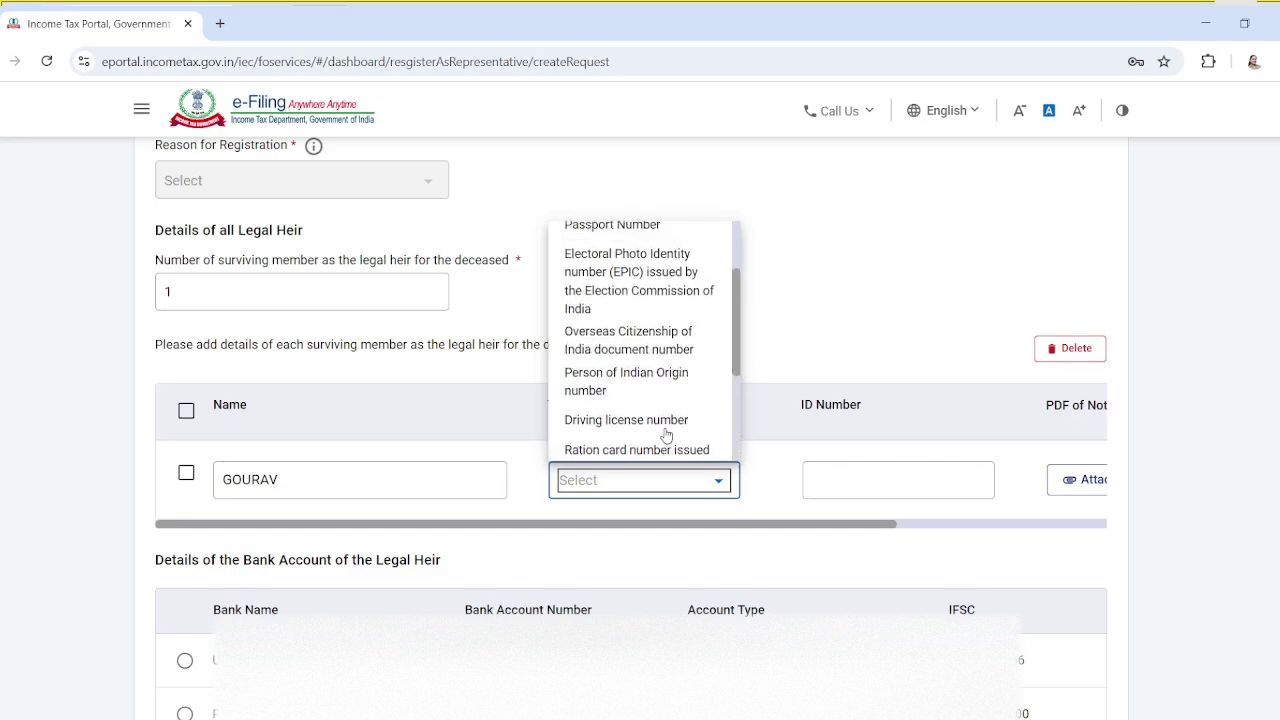
scroll(667, 435, "up", 2)
left_click(632, 252)
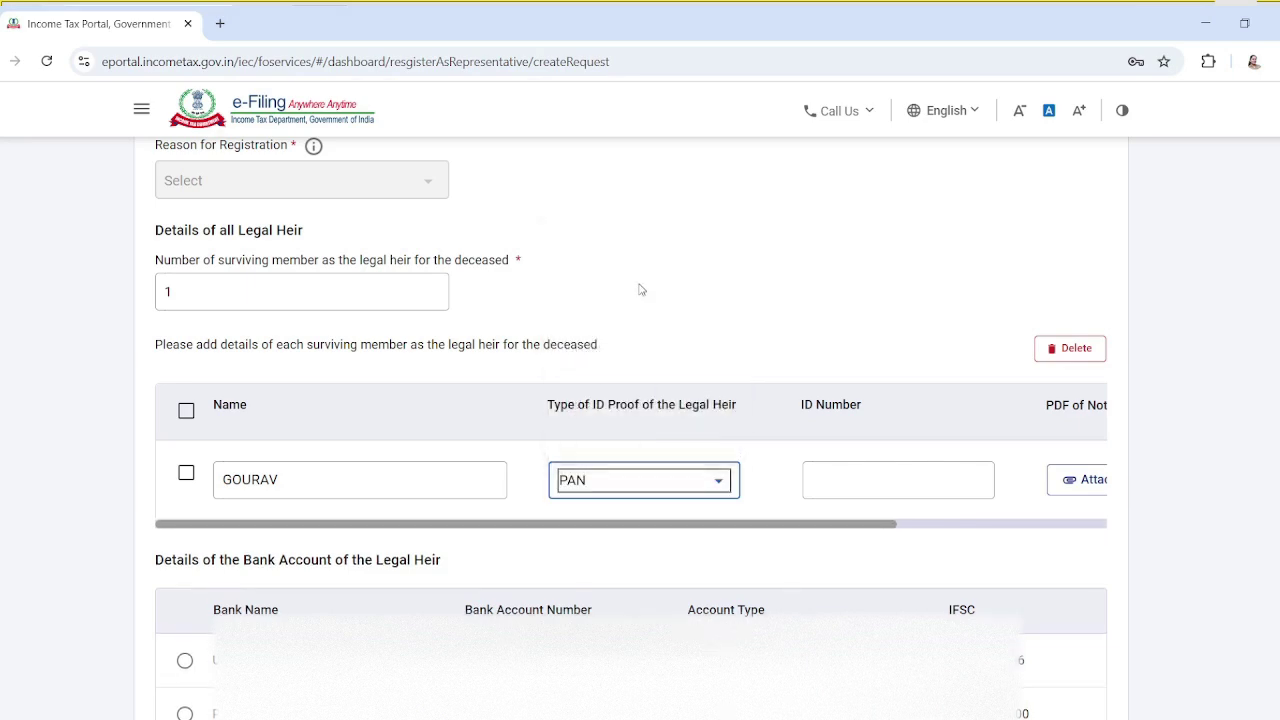
left_click(884, 469)
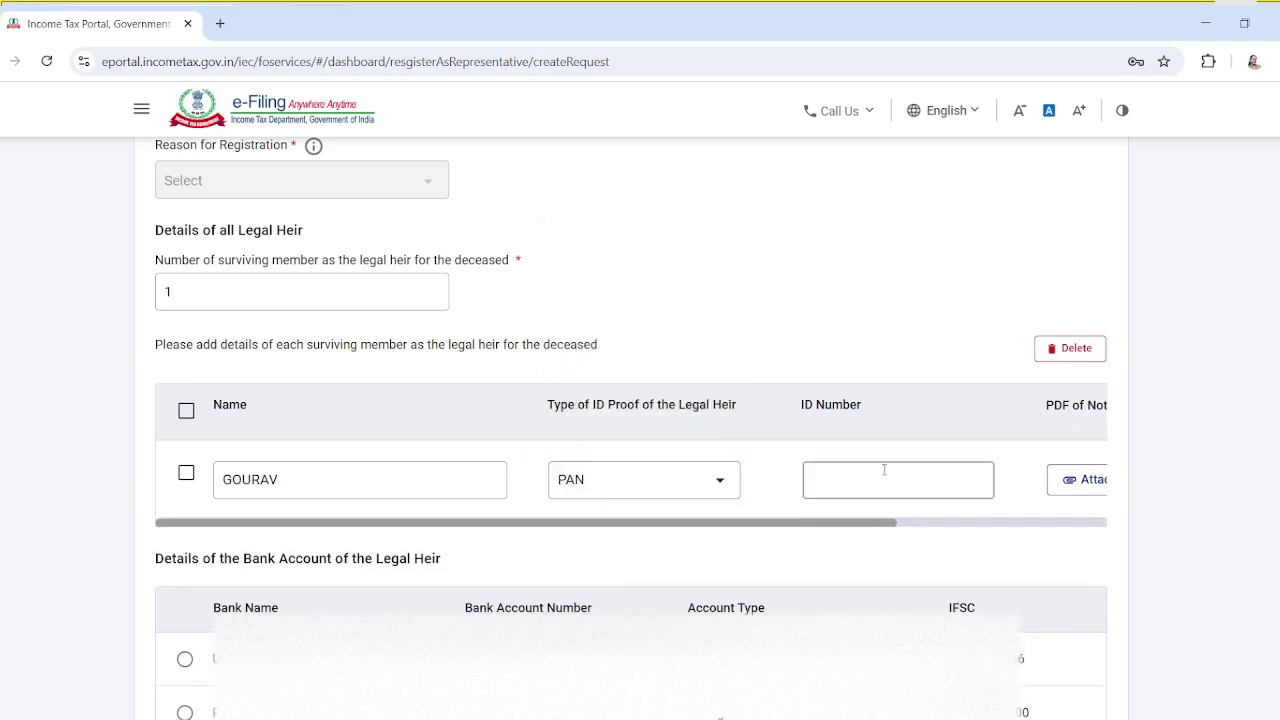
Step: Examine the notarized affidavit option, the legal heir's bank account details and the list of documents to upload, especially the legal heir proof
left_click_drag(871, 523, 1020, 523)
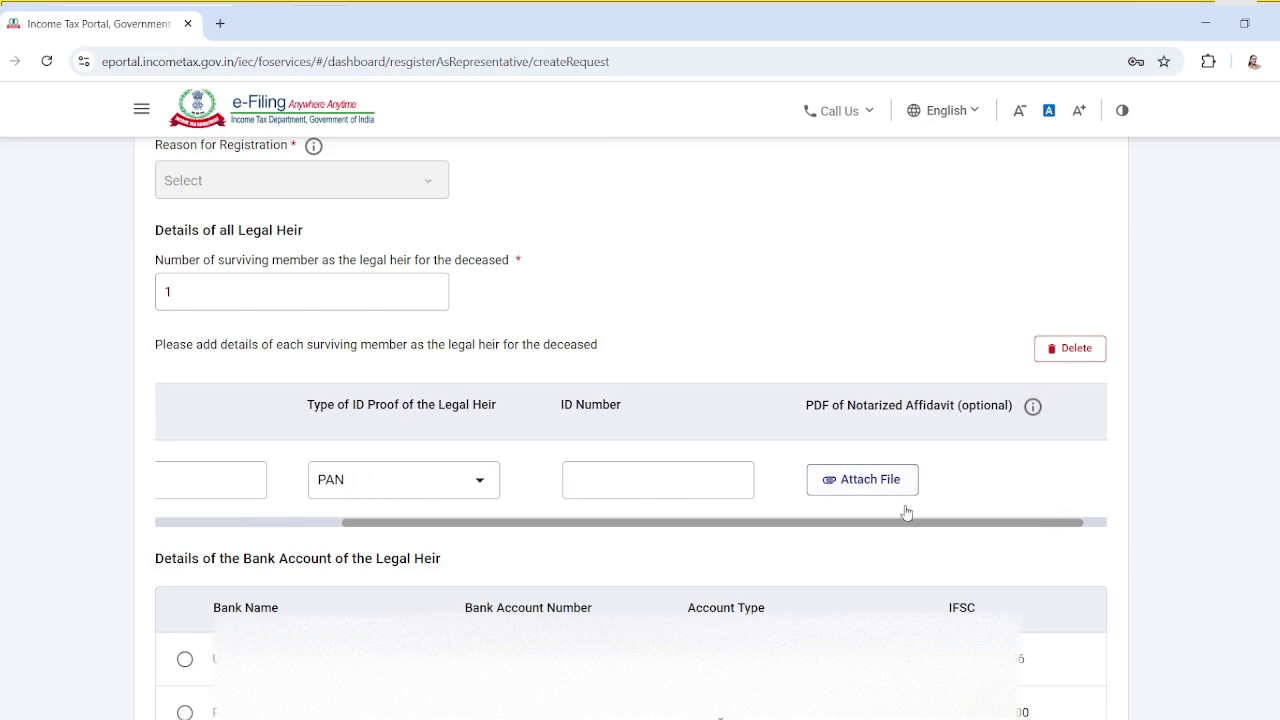
left_click_drag(924, 527, 674, 537)
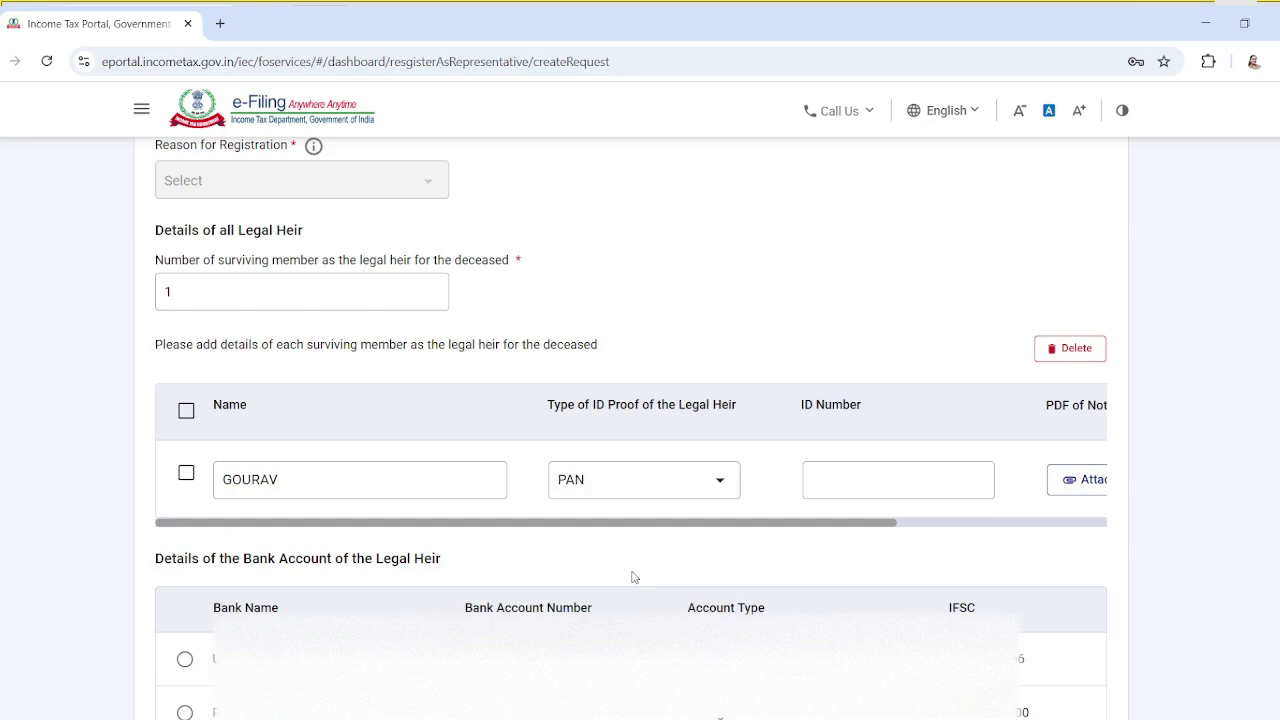
scroll(633, 577, "down", 3)
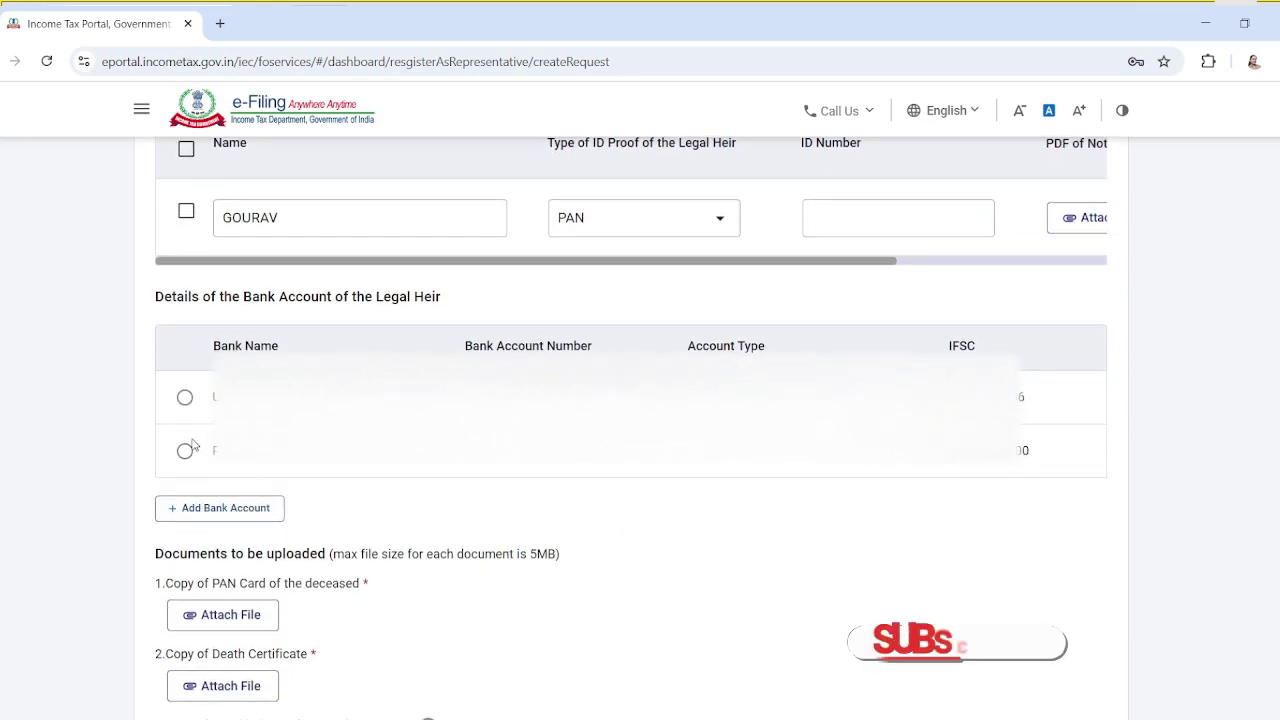
scroll(329, 578, "down", 1)
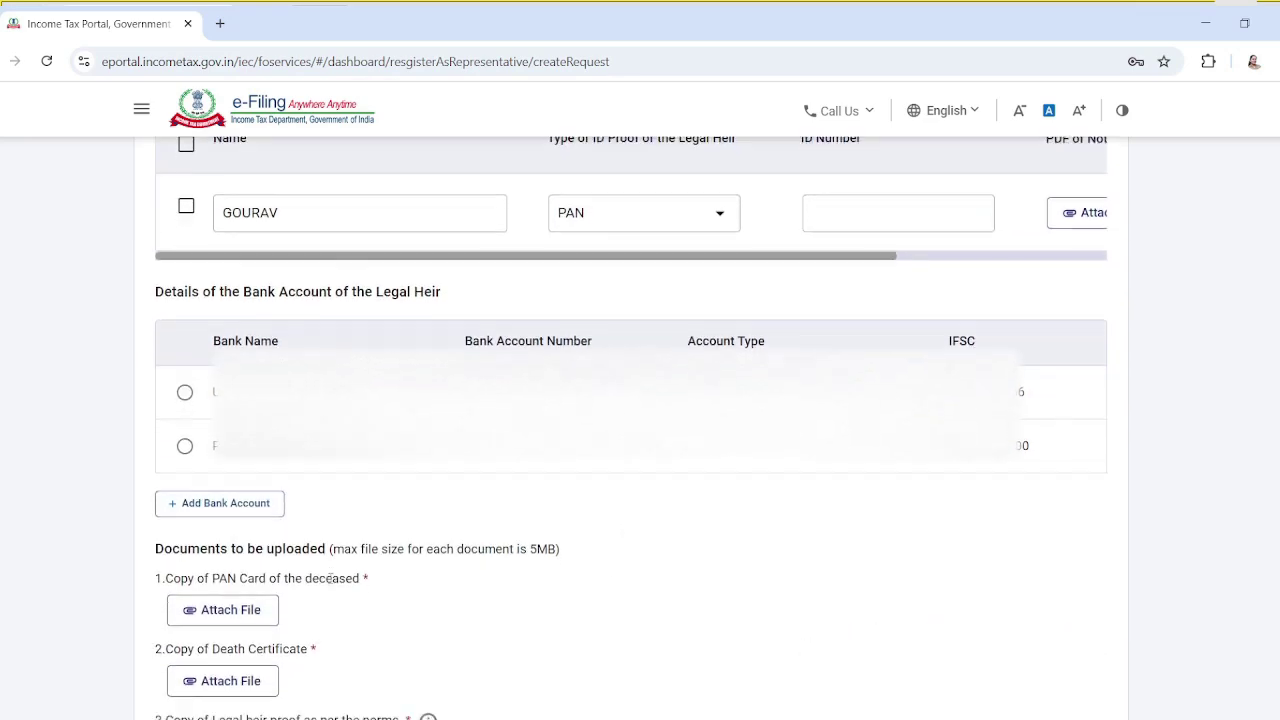
scroll(330, 580, "down", 4)
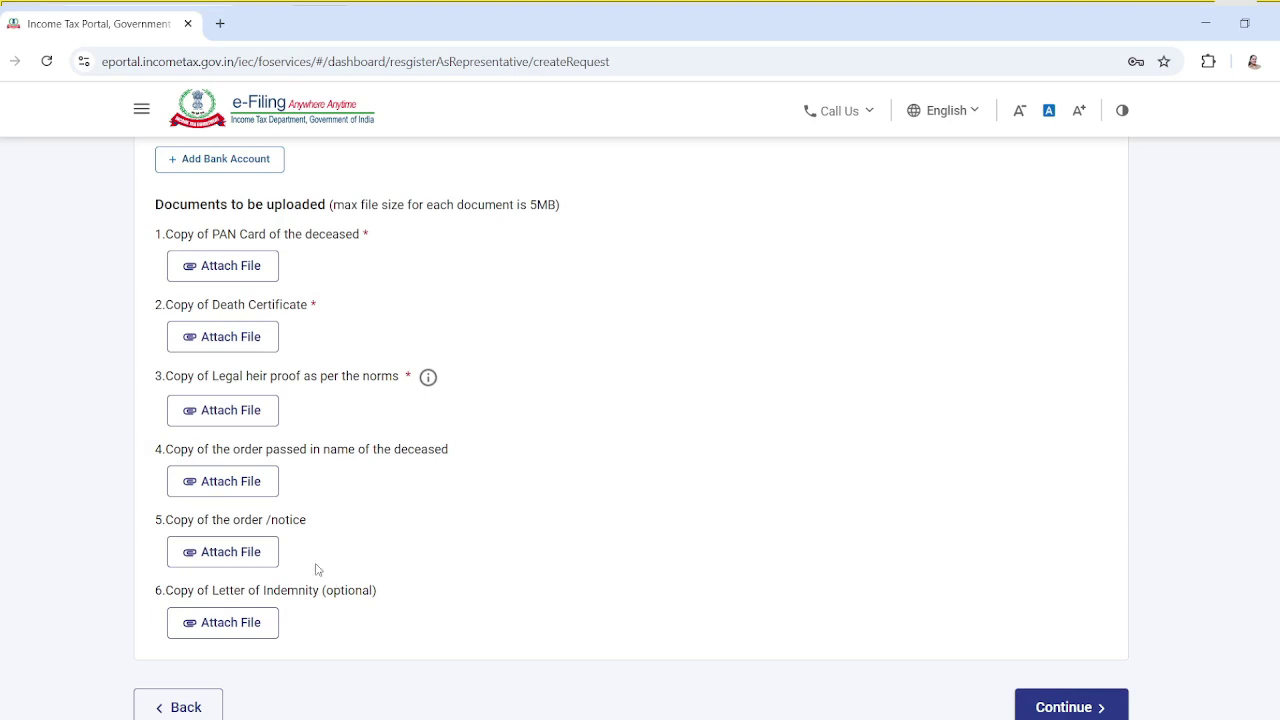
left_click_drag(180, 234, 385, 235)
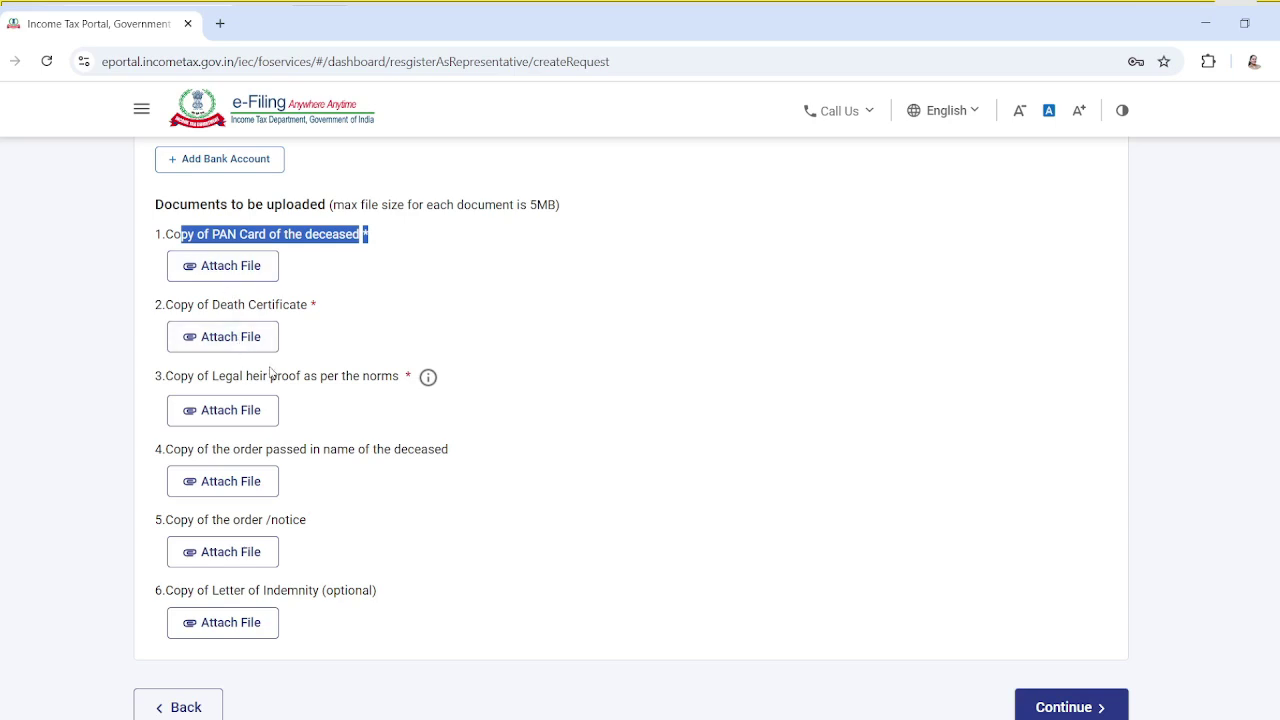
left_click_drag(180, 376, 312, 374)
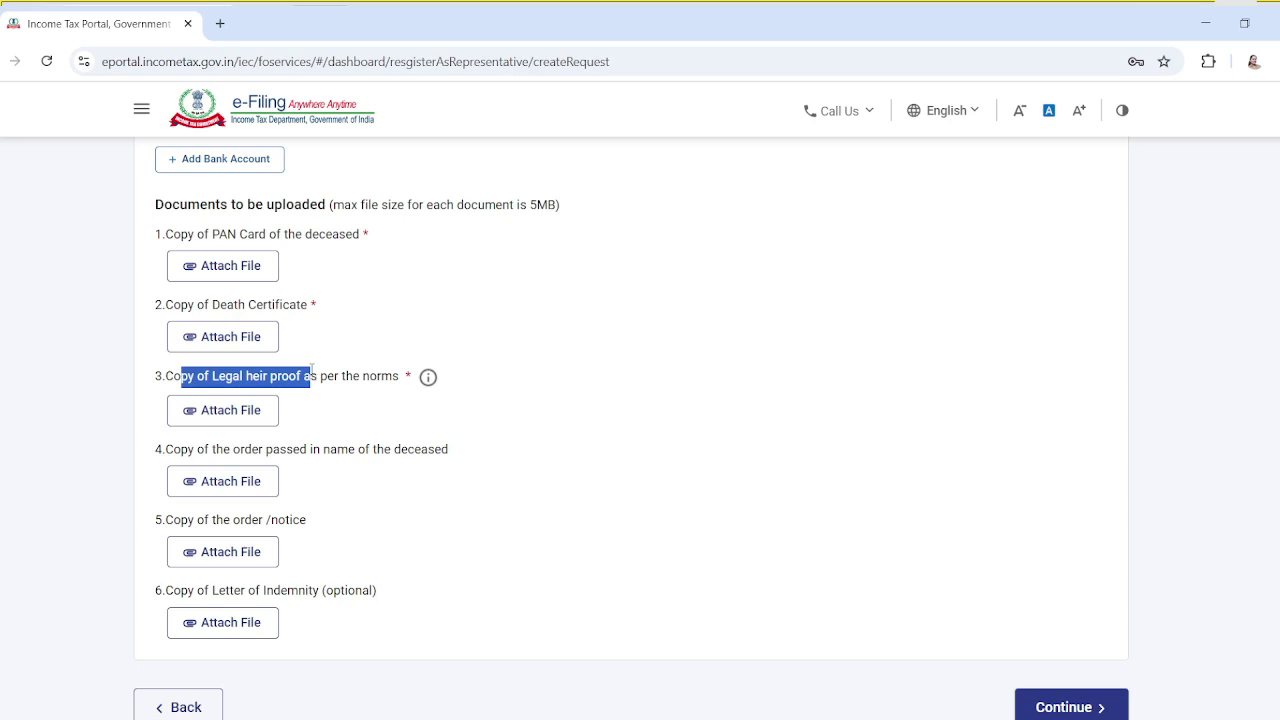
double_click(330, 376)
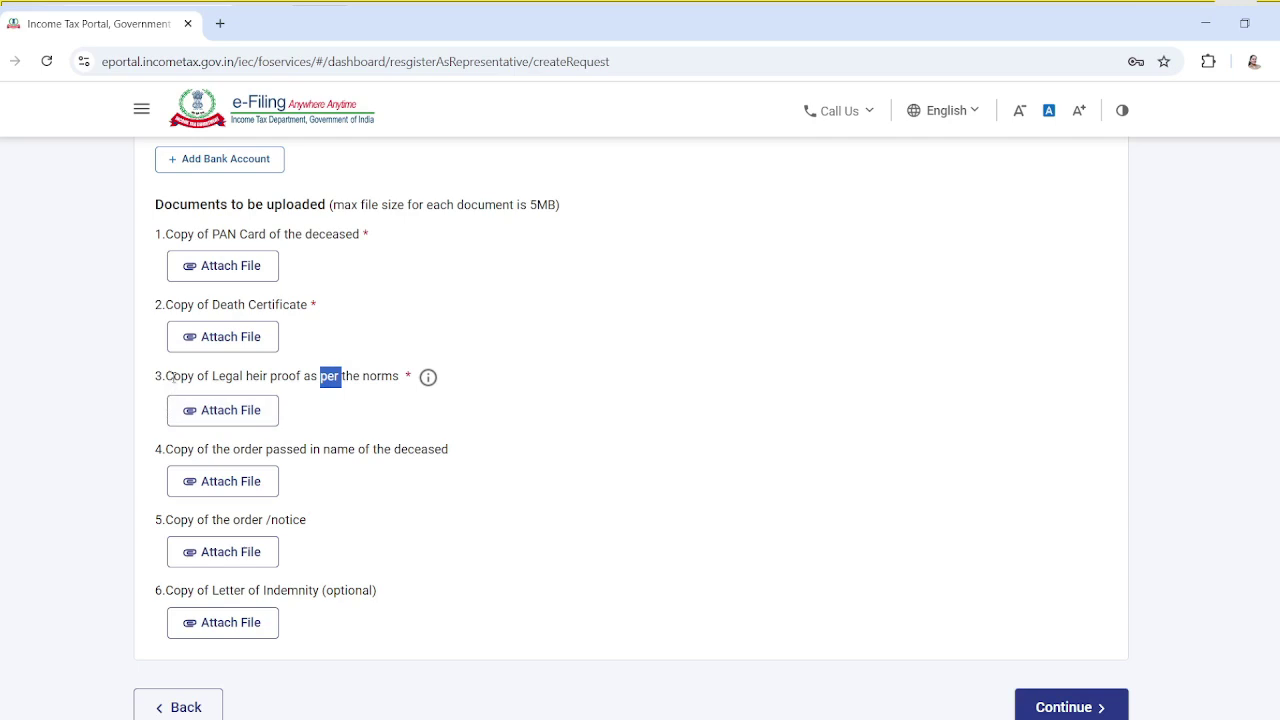
left_click_drag(166, 376, 401, 370)
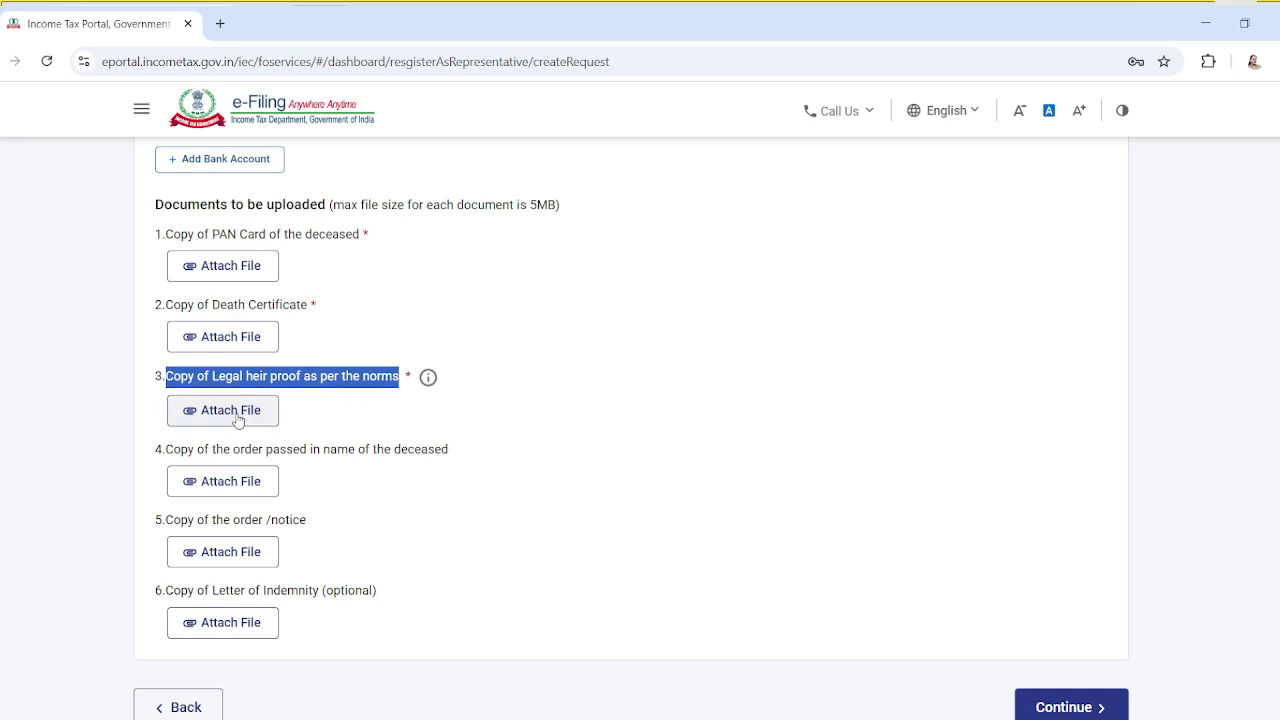
Step: Proceed to the request verification and activate the Mobile OTP field
scroll(352, 470, "down", 1)
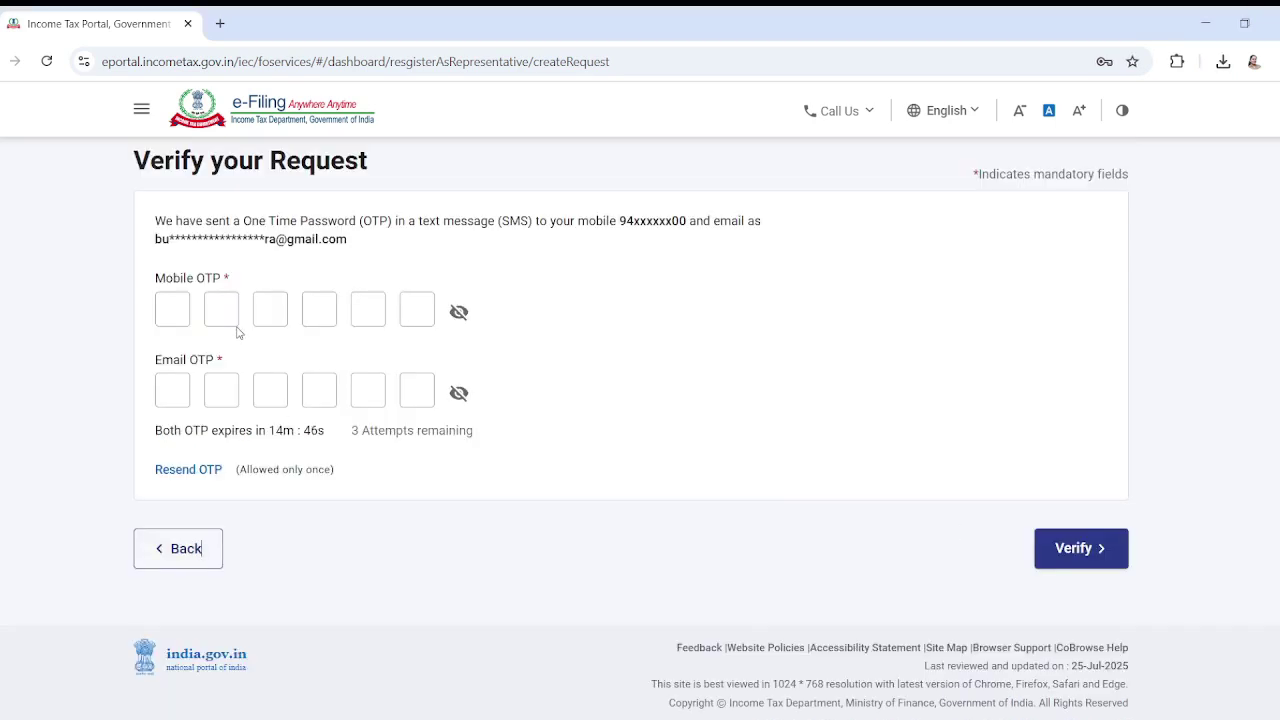
left_click(165, 305)
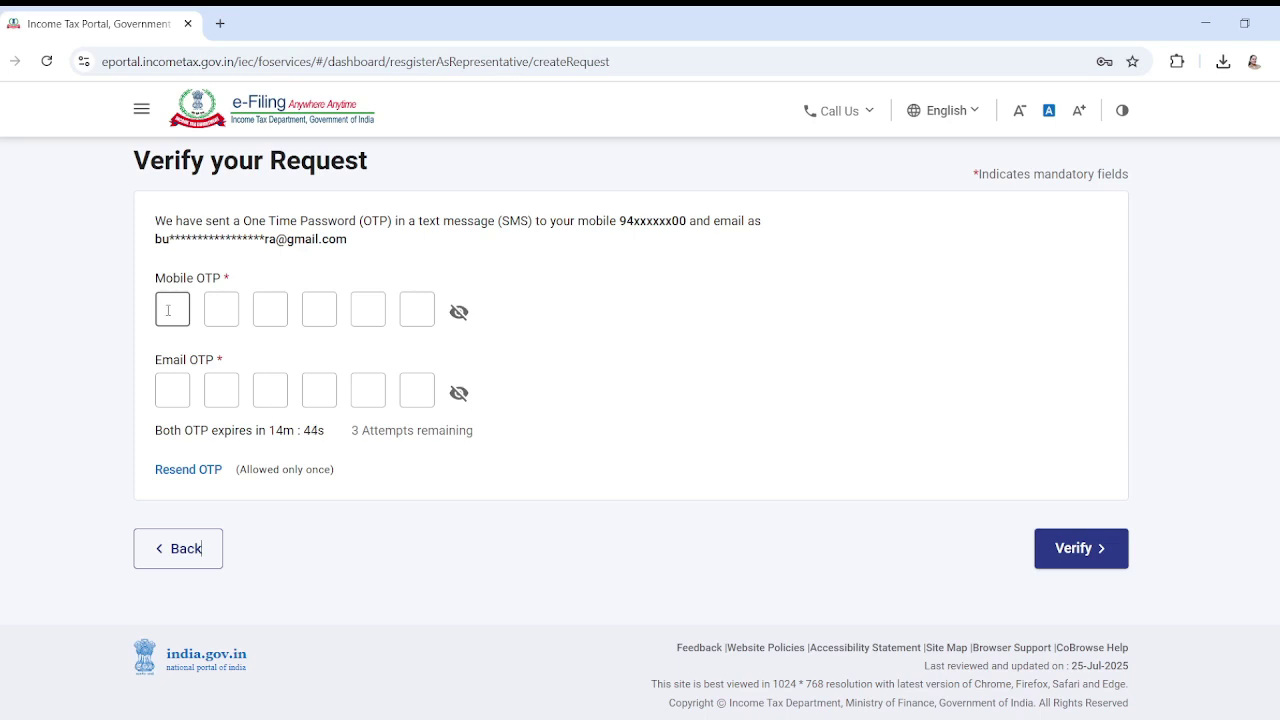